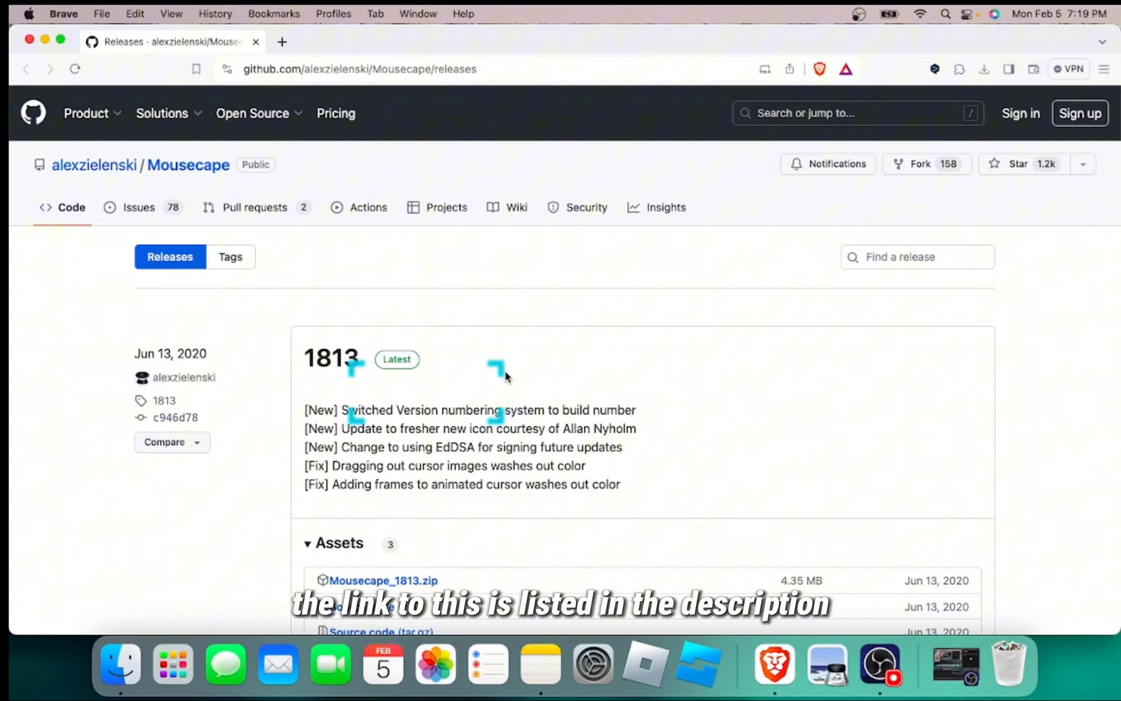
- Save the 4.4 MB Mousecape_1813.zip release asset to the Downloads folder
scroll(506, 377, down, 5)
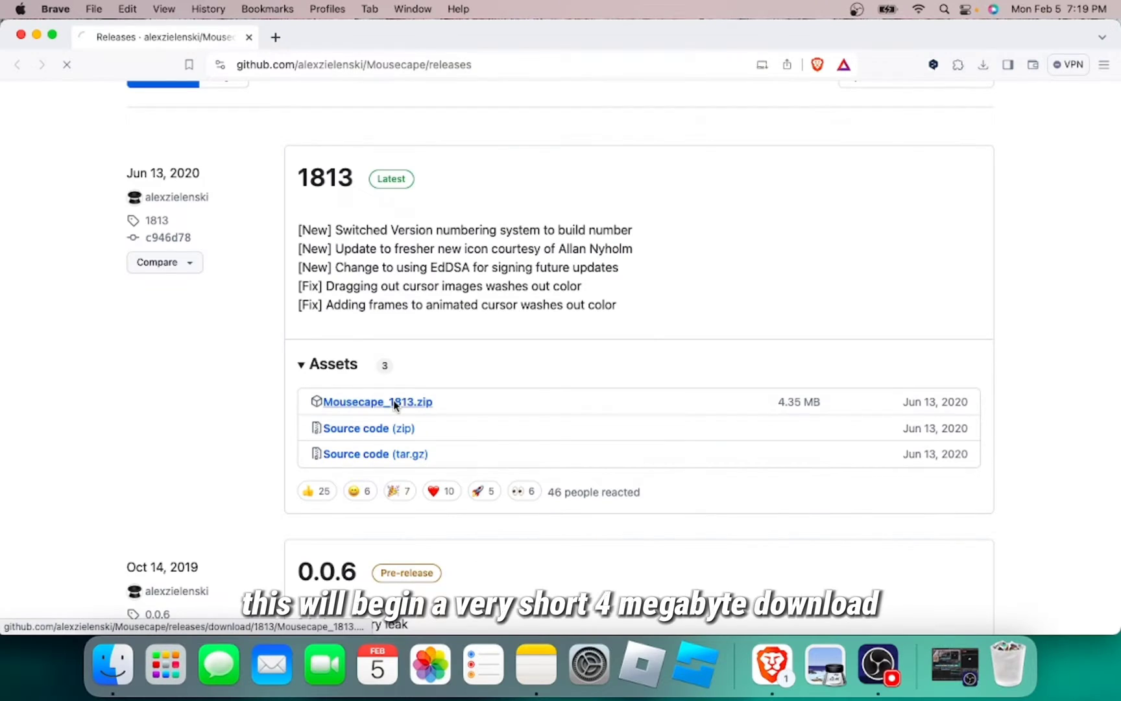
click(620, 295)
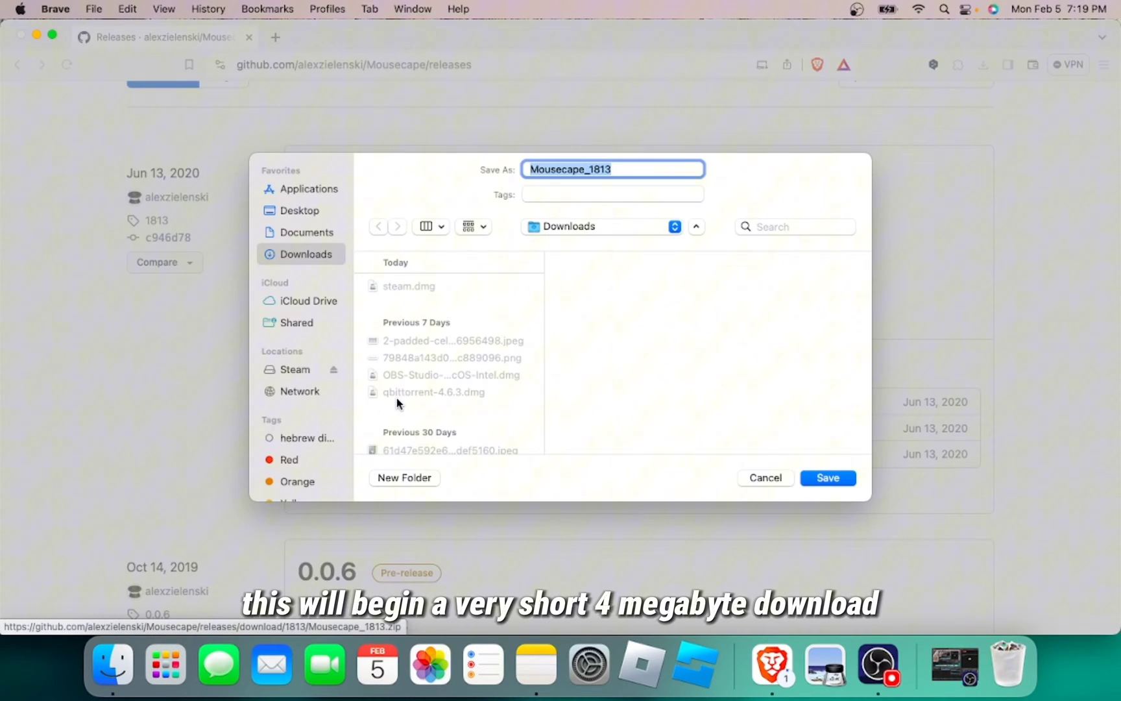
click(828, 478)
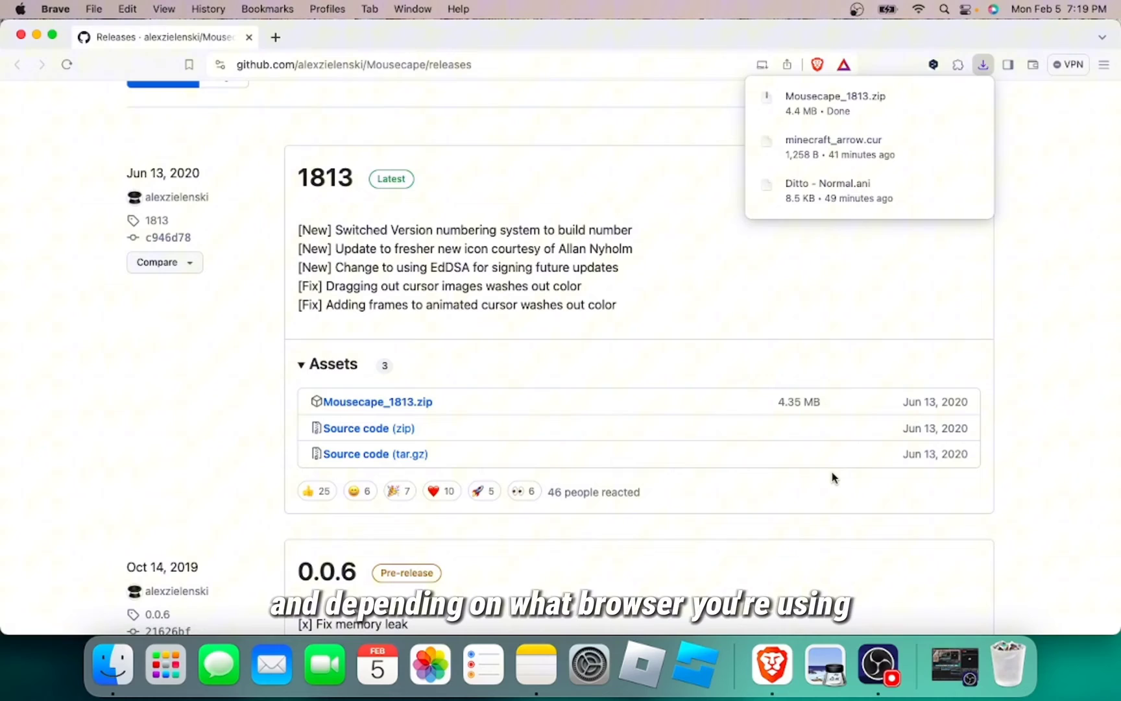
- Reveal the downloaded zip in Finder and launch the unzipped Mousecape app
click(864, 96)
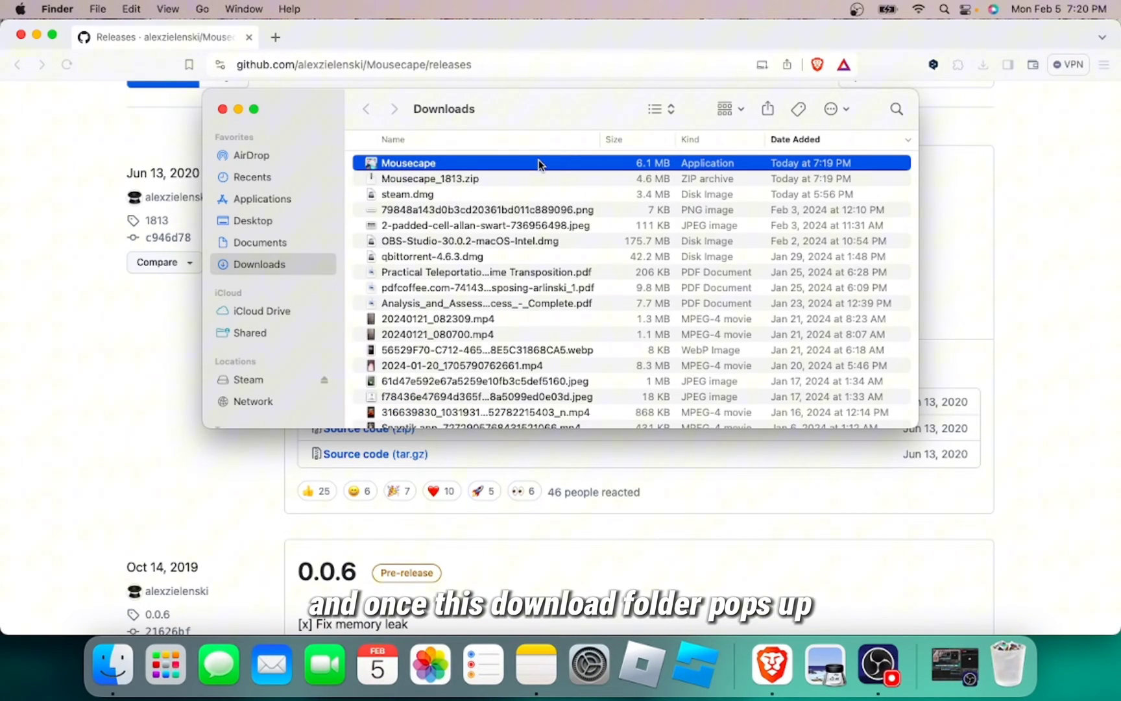
double_click(539, 163)
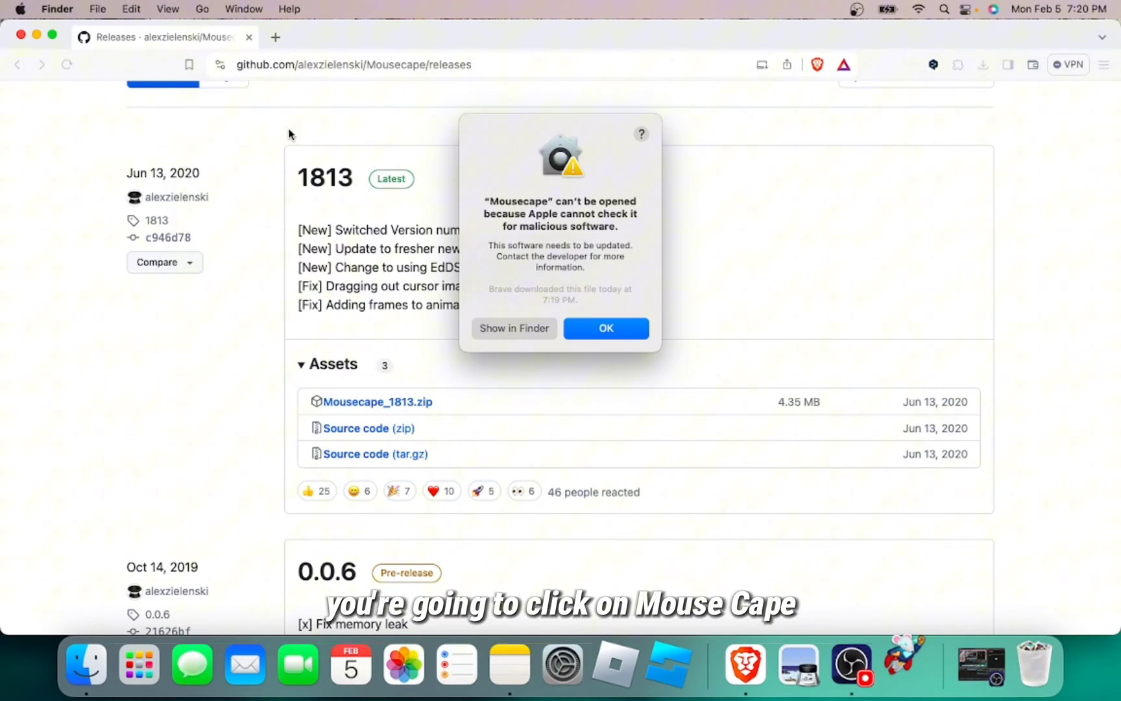
- Dismiss the warning, then use Security & Privacy's Open Anyway to launch Mousecape
click(596, 322)
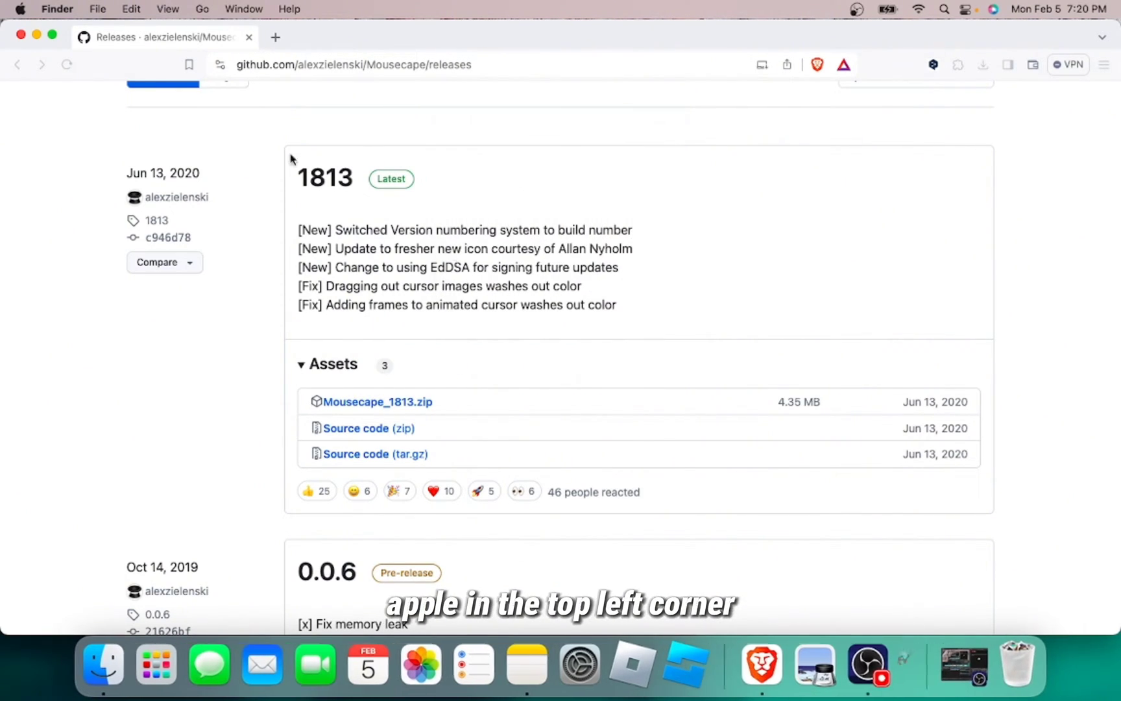
click(19, 9)
click(60, 58)
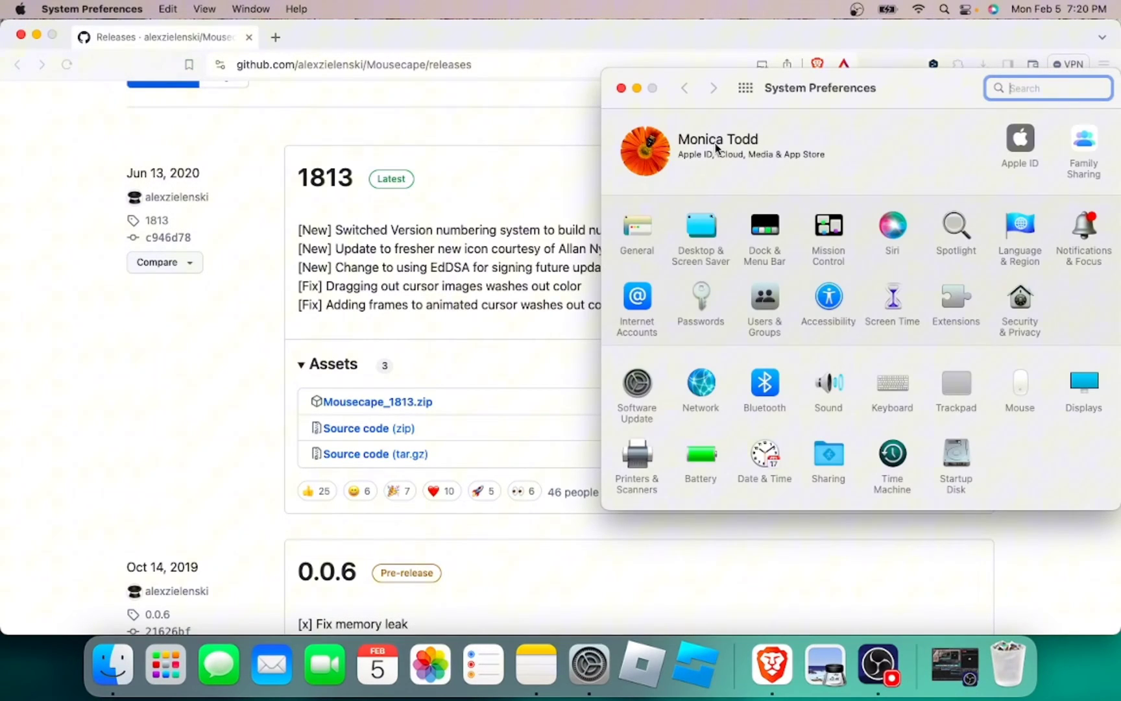
click(1022, 304)
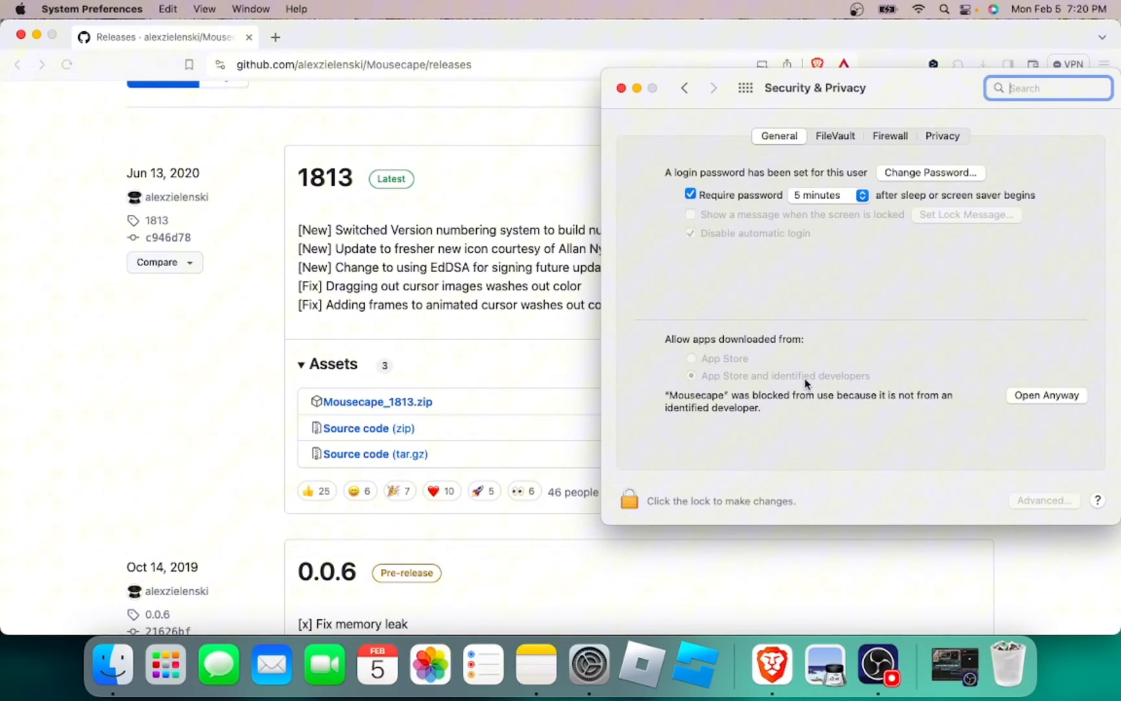
click(1050, 397)
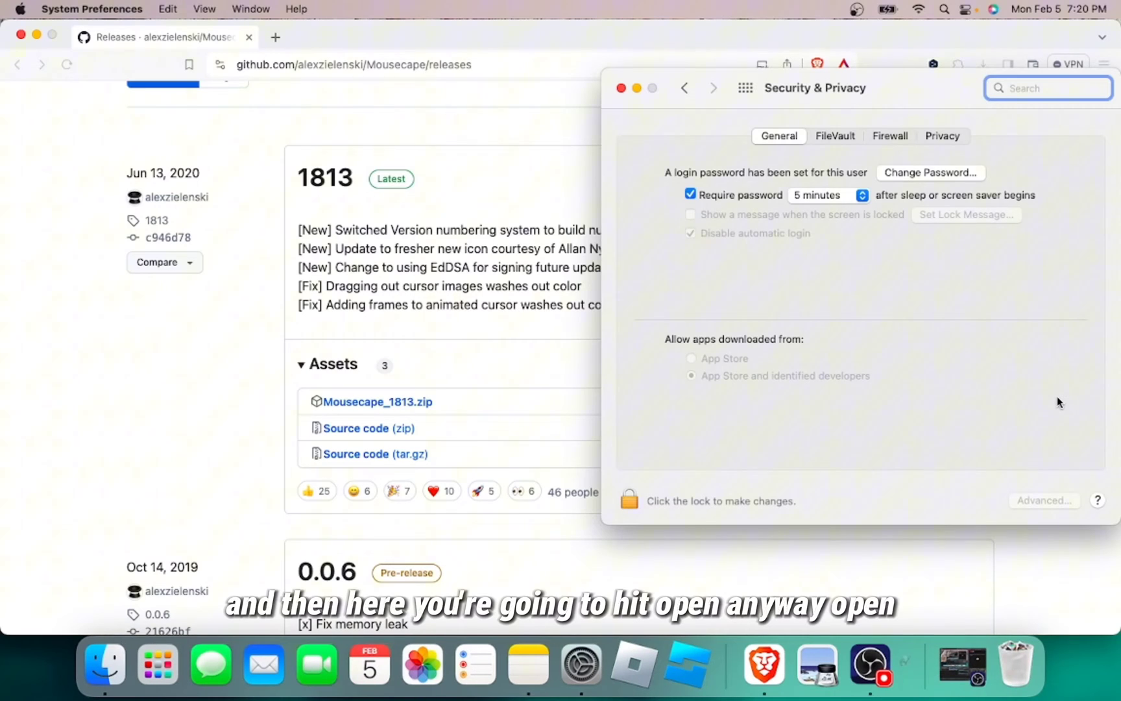
click(596, 316)
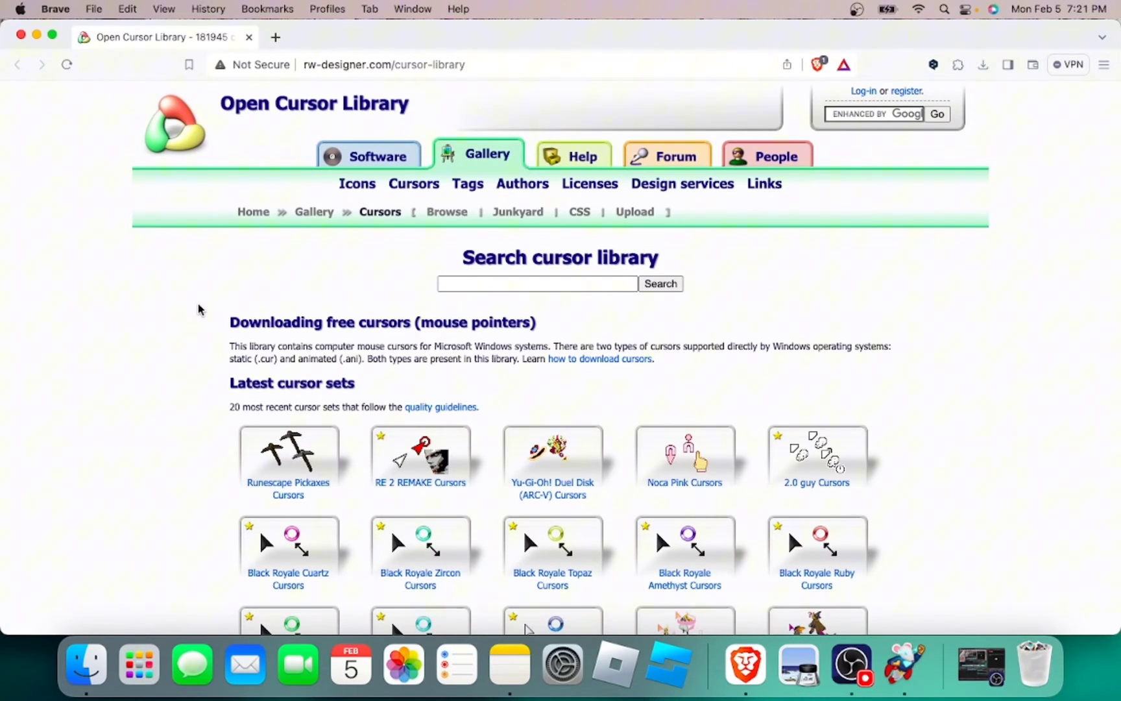
- Search Open Cursor Library for 'Minecraft' and open the Minecraft Stuff Cursors set
click(501, 280)
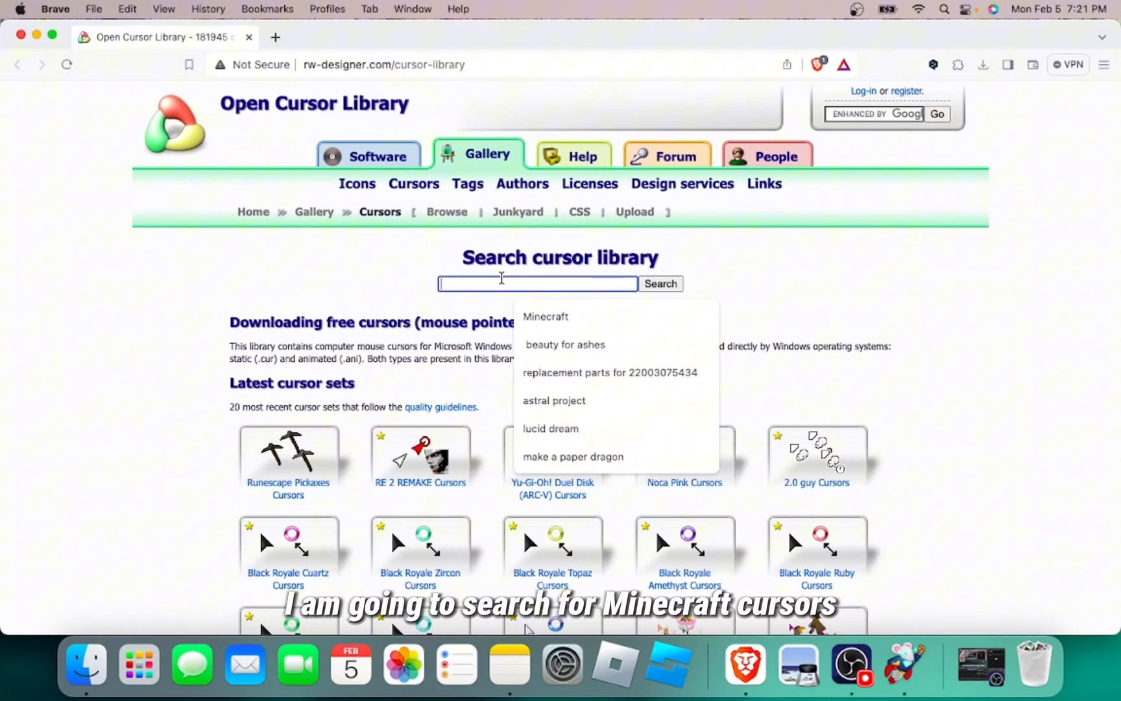
click(535, 309)
click(662, 284)
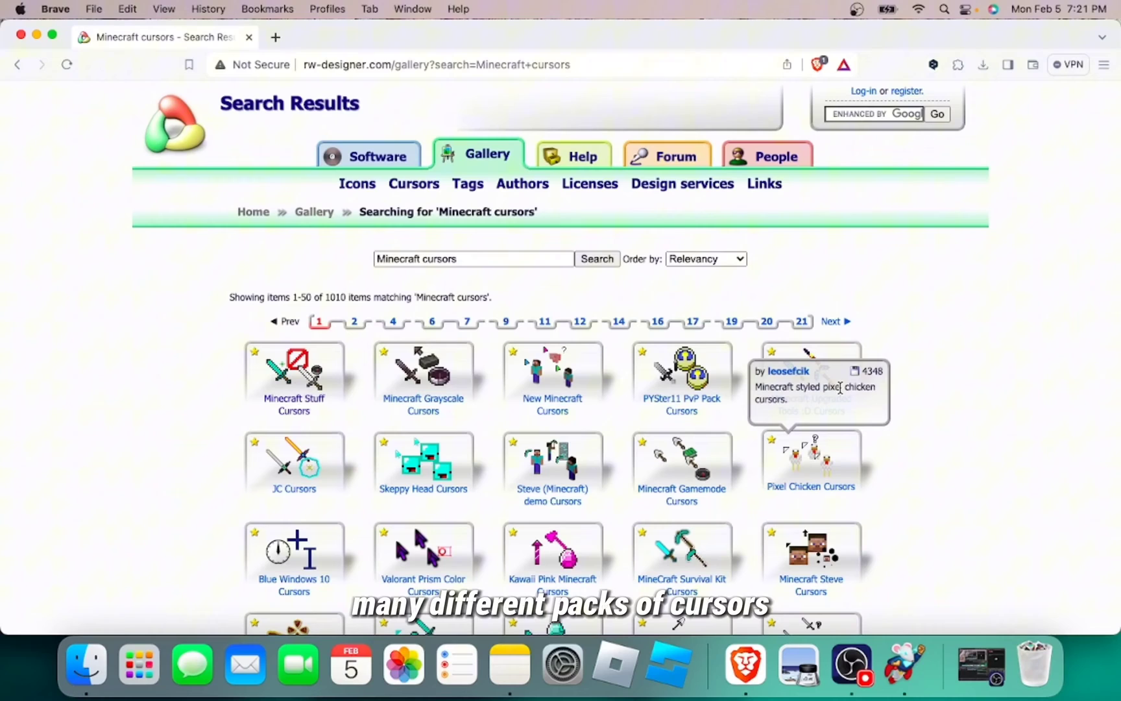
click(309, 383)
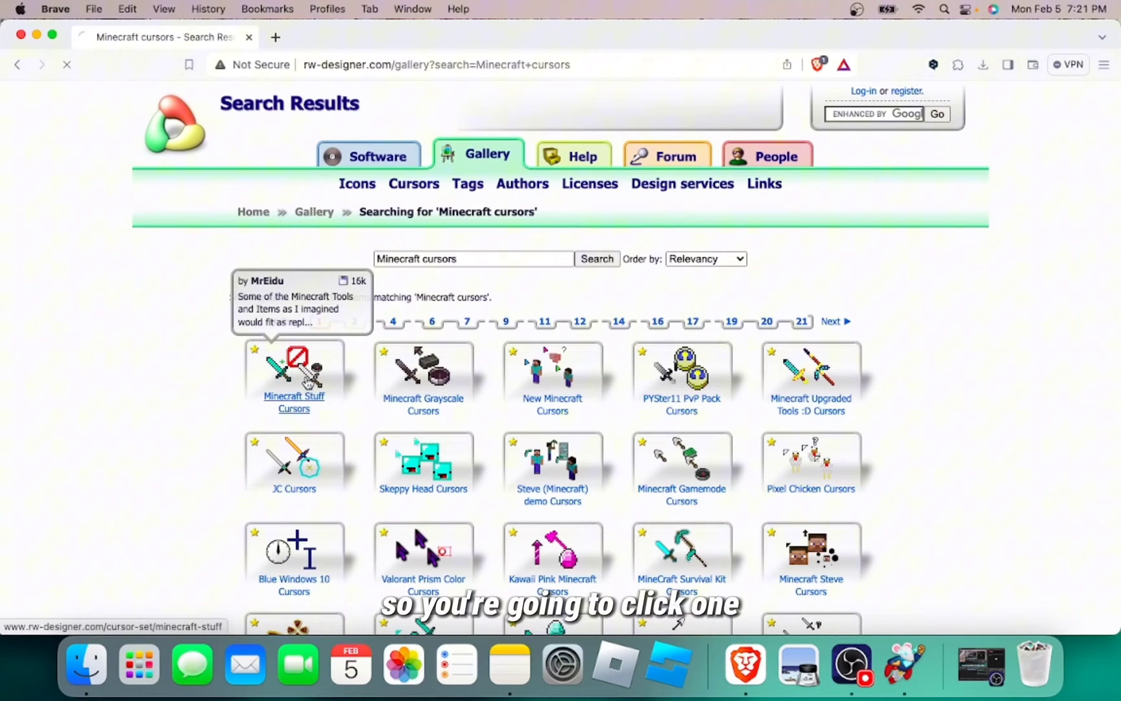
scroll(308, 383, down, 1)
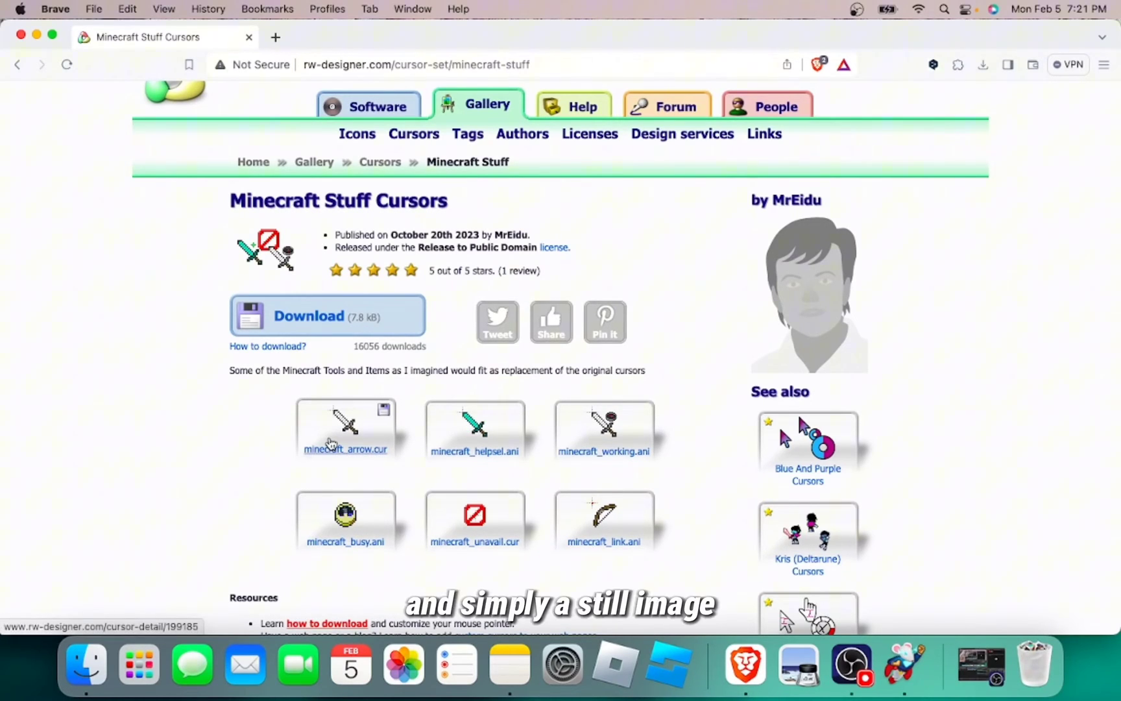
- Save the minecraft_arrow.cur sword preview image to the Desktop as minecraft.png
click(328, 441)
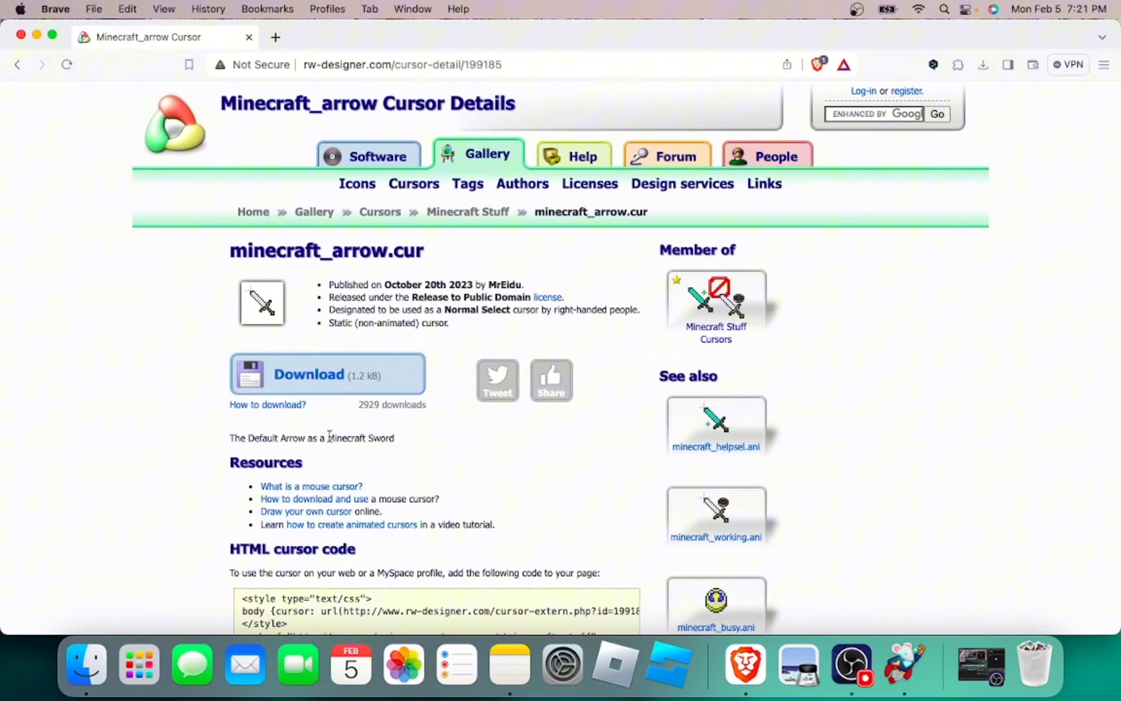
right_click(277, 305)
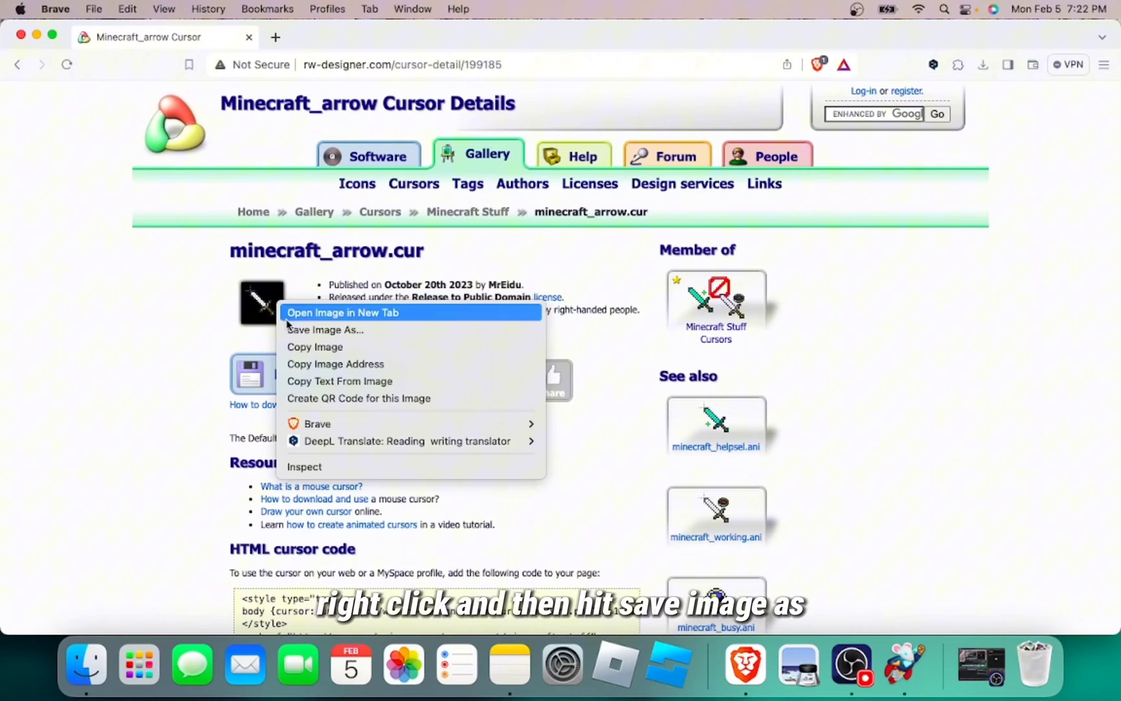
click(292, 331)
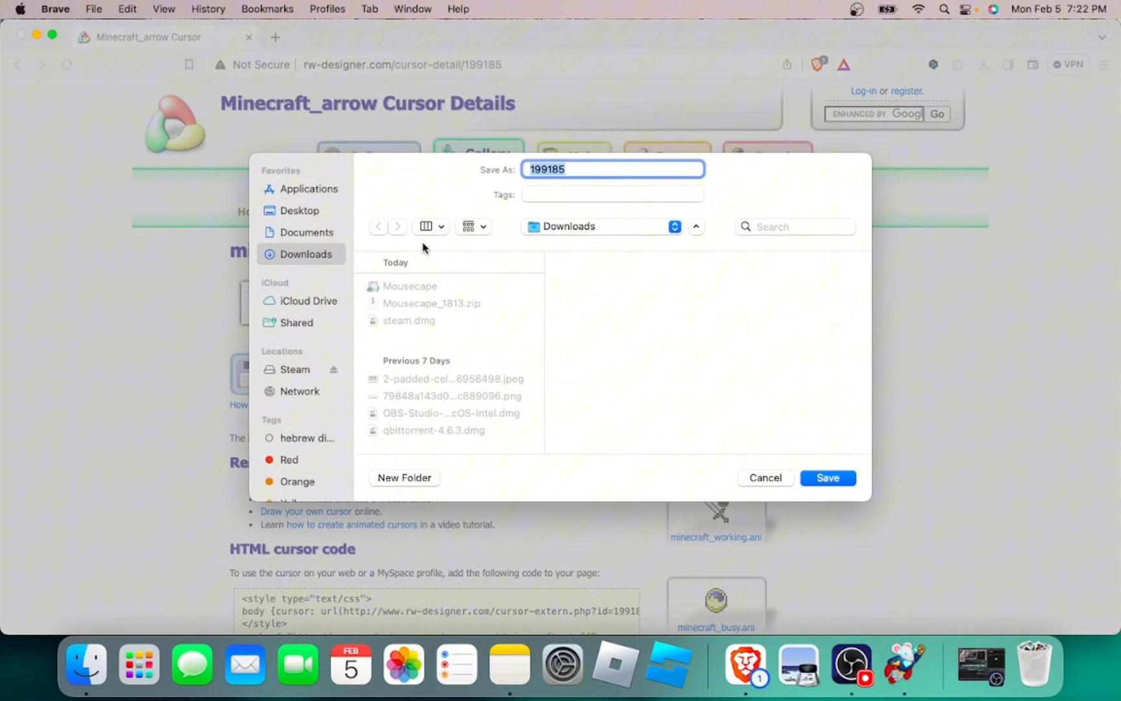
text(minecra)
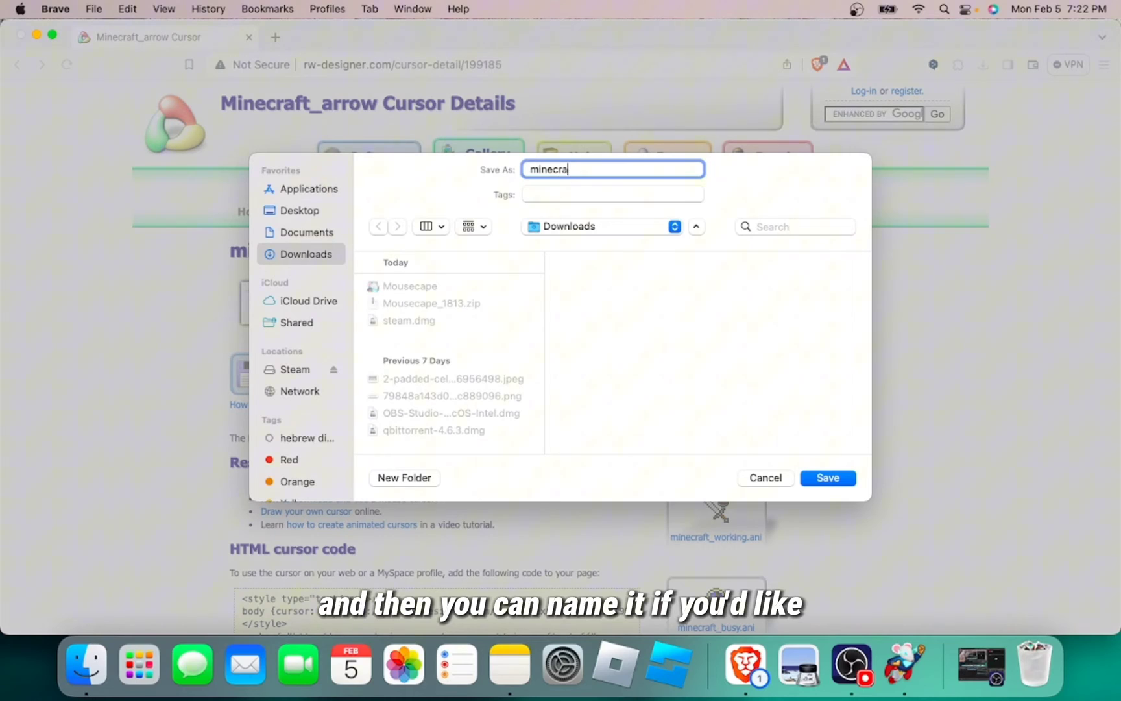
text(ft)
click(300, 209)
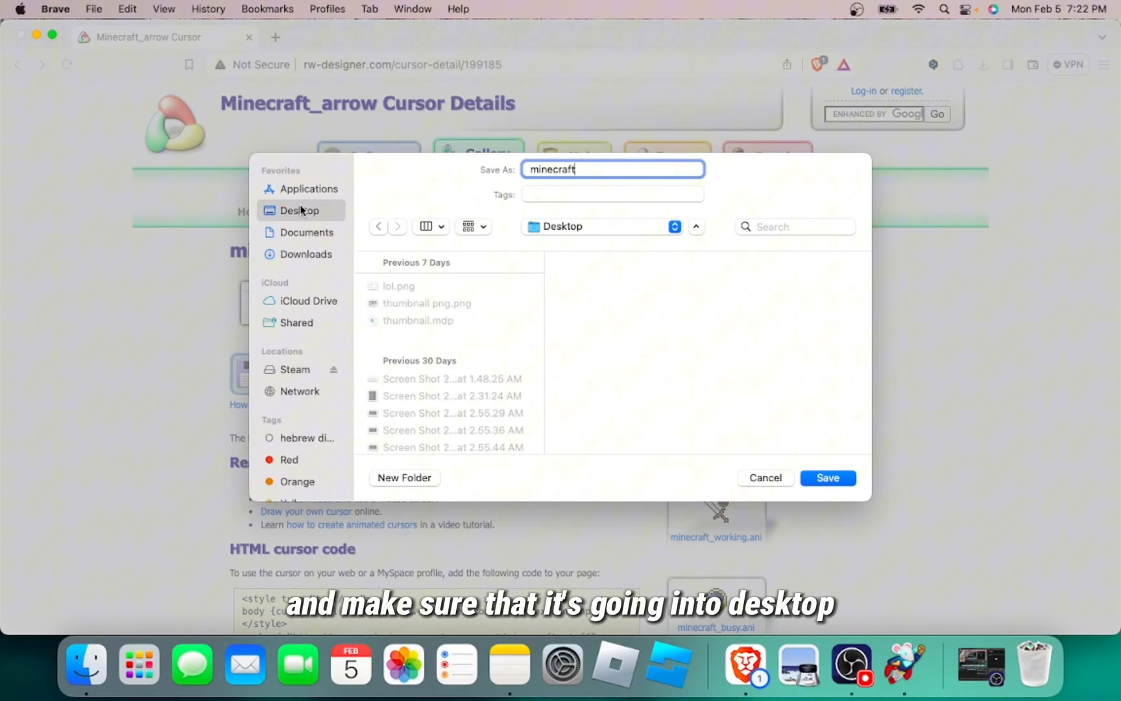
click(819, 476)
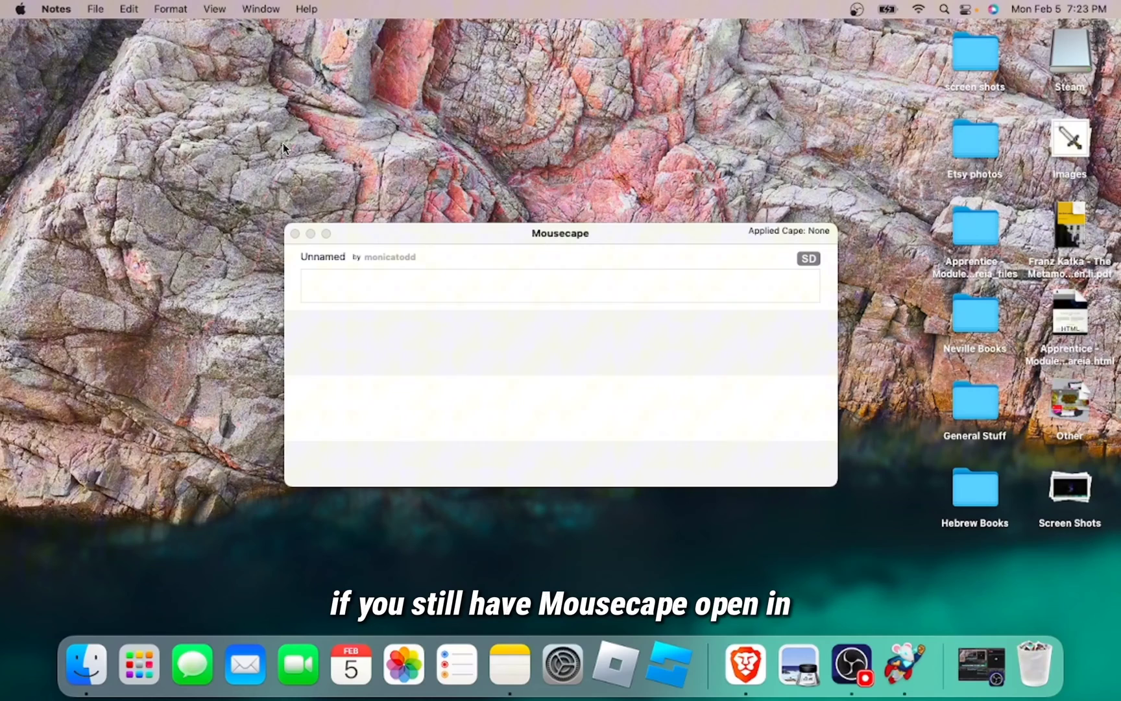
- Create a second Unnamed cape with File > New Cape and select it
click(459, 345)
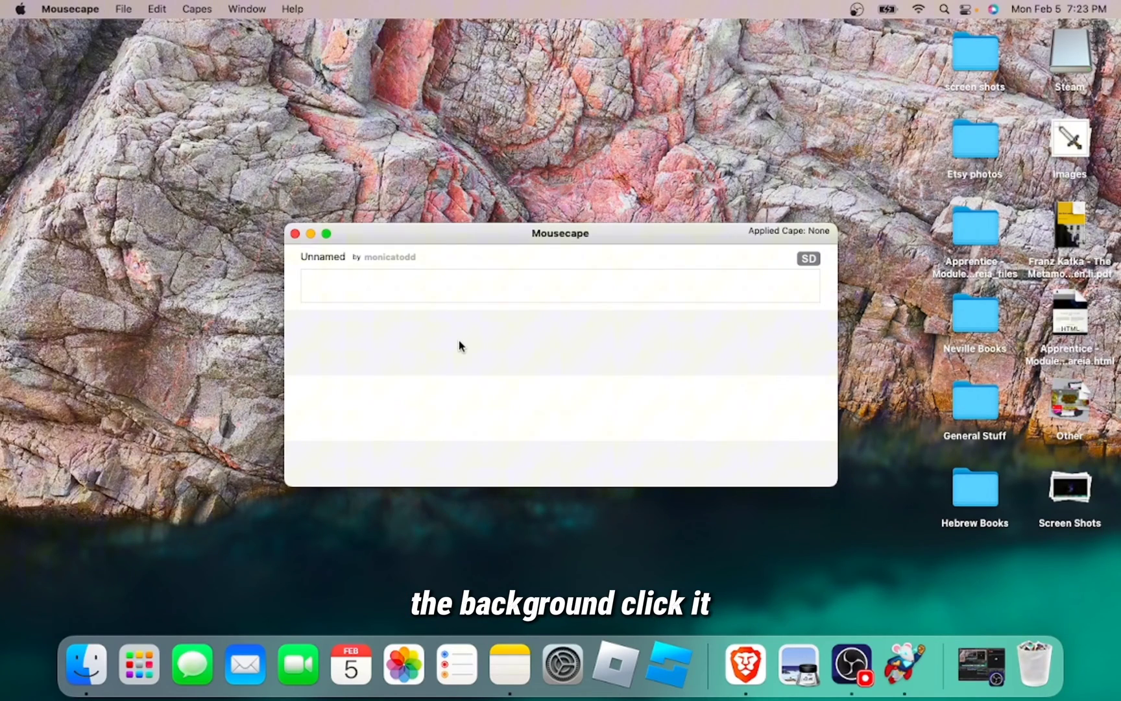
click(123, 8)
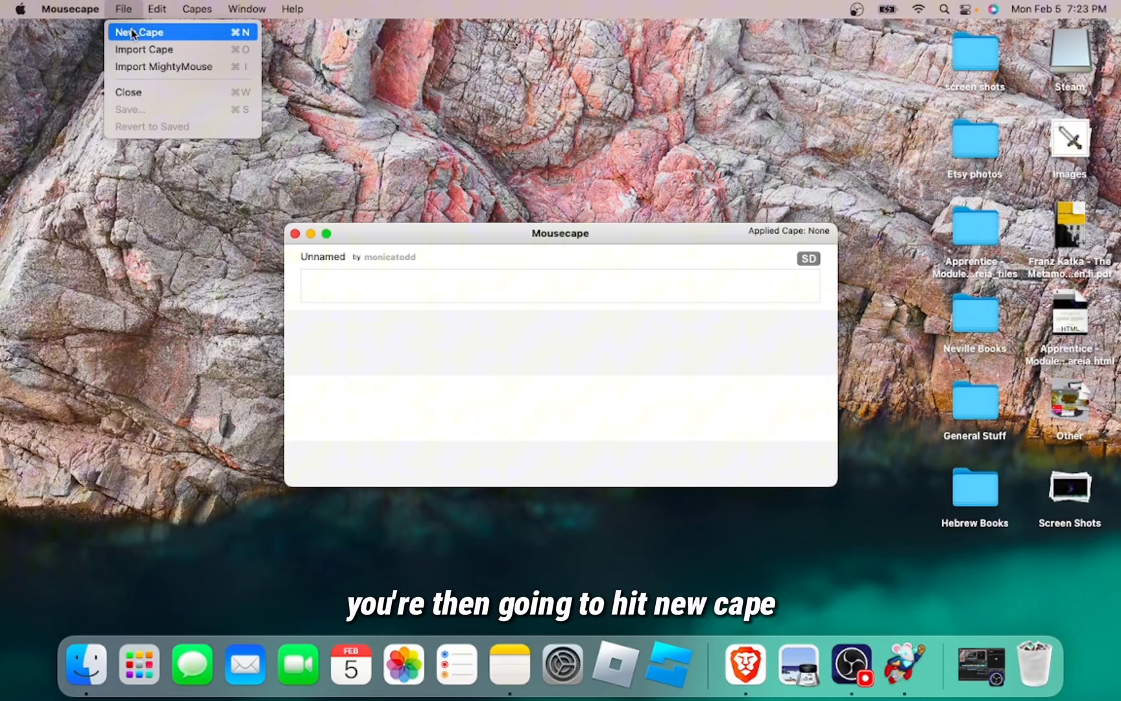
click(131, 29)
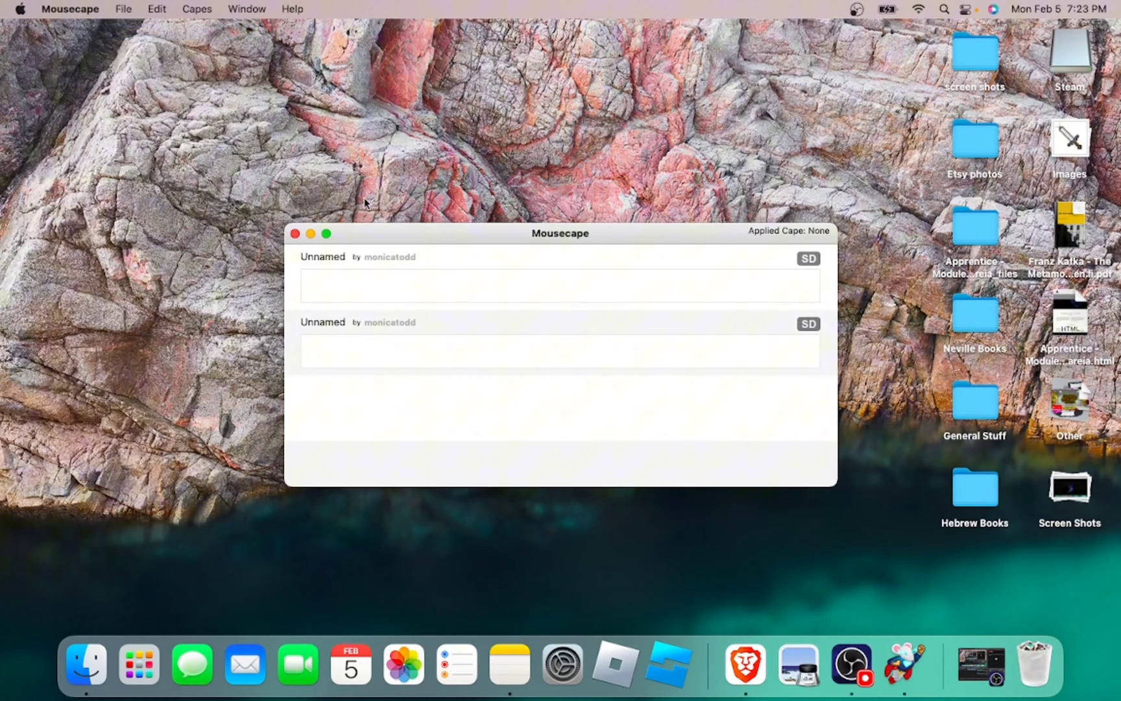
click(386, 323)
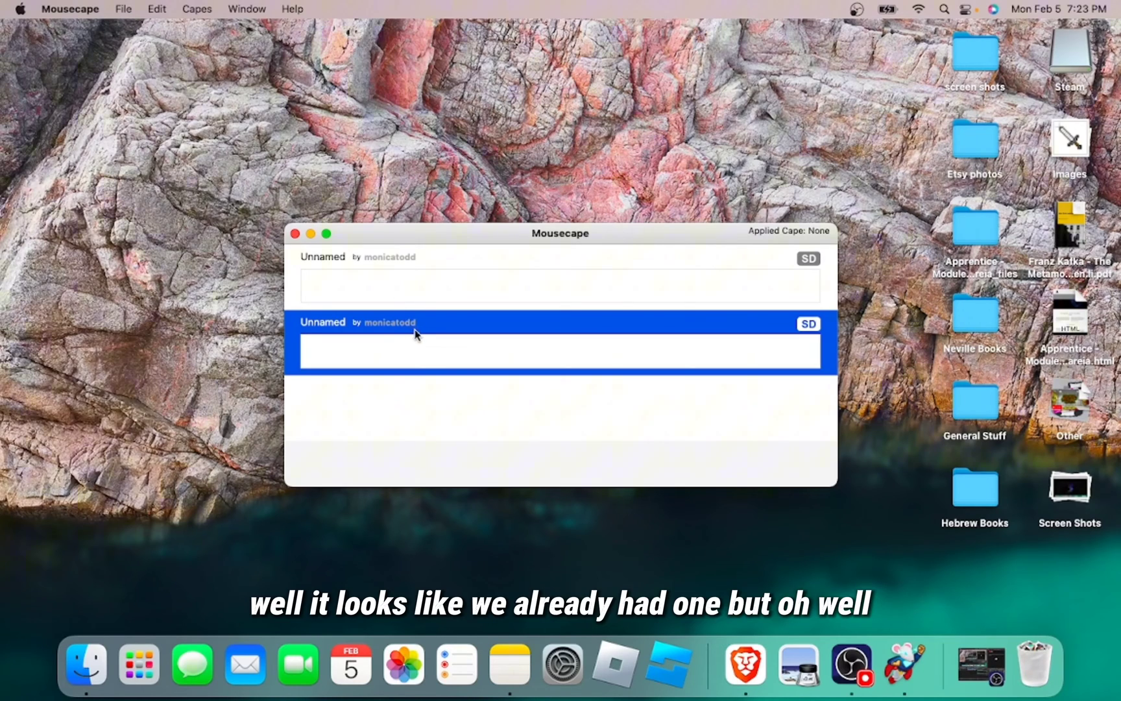
- Edit the new cape, add an Unknown cursor and open its Type list
right_click(414, 325)
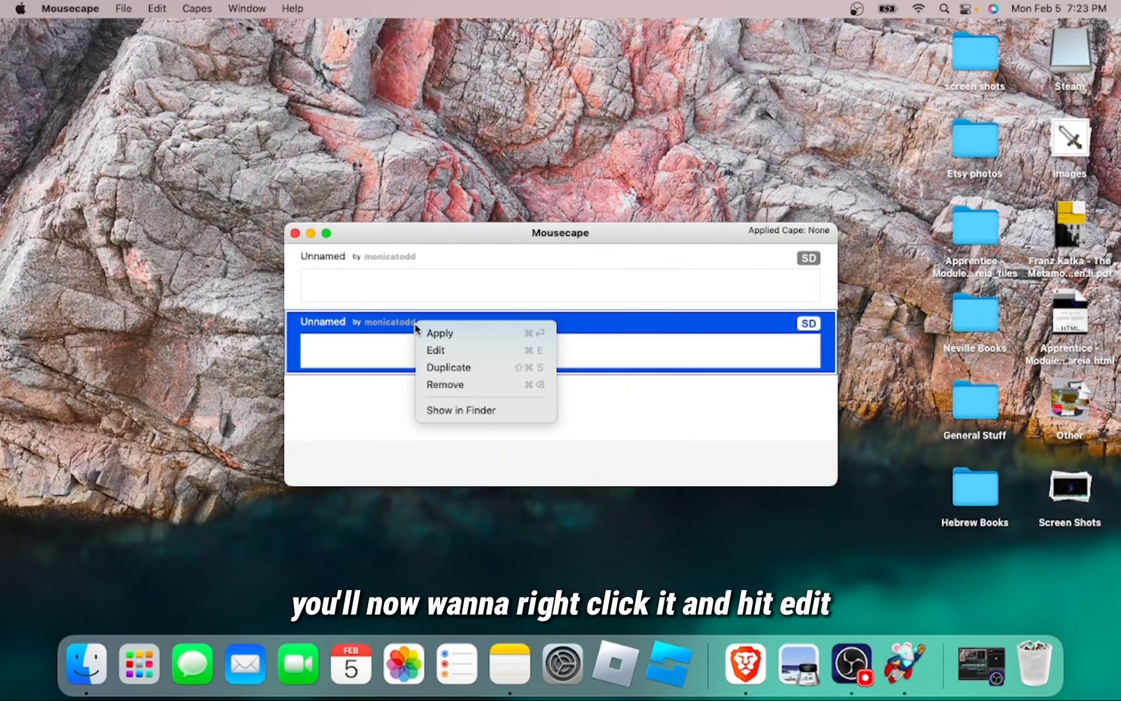
click(450, 351)
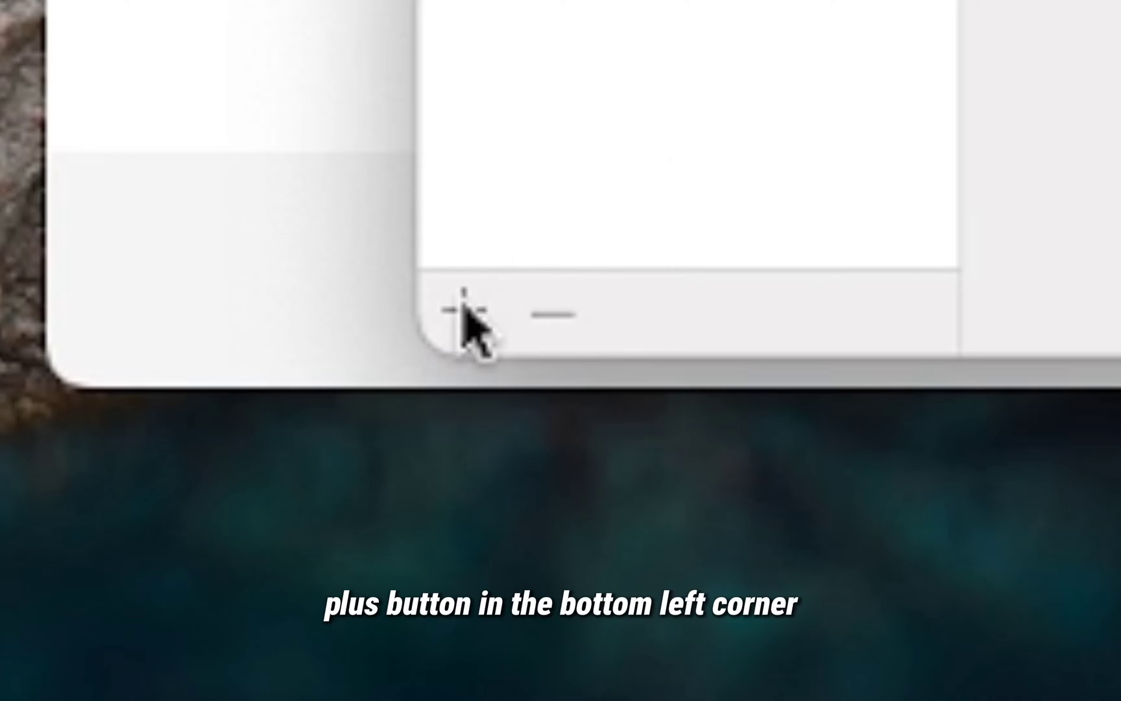
click(465, 303)
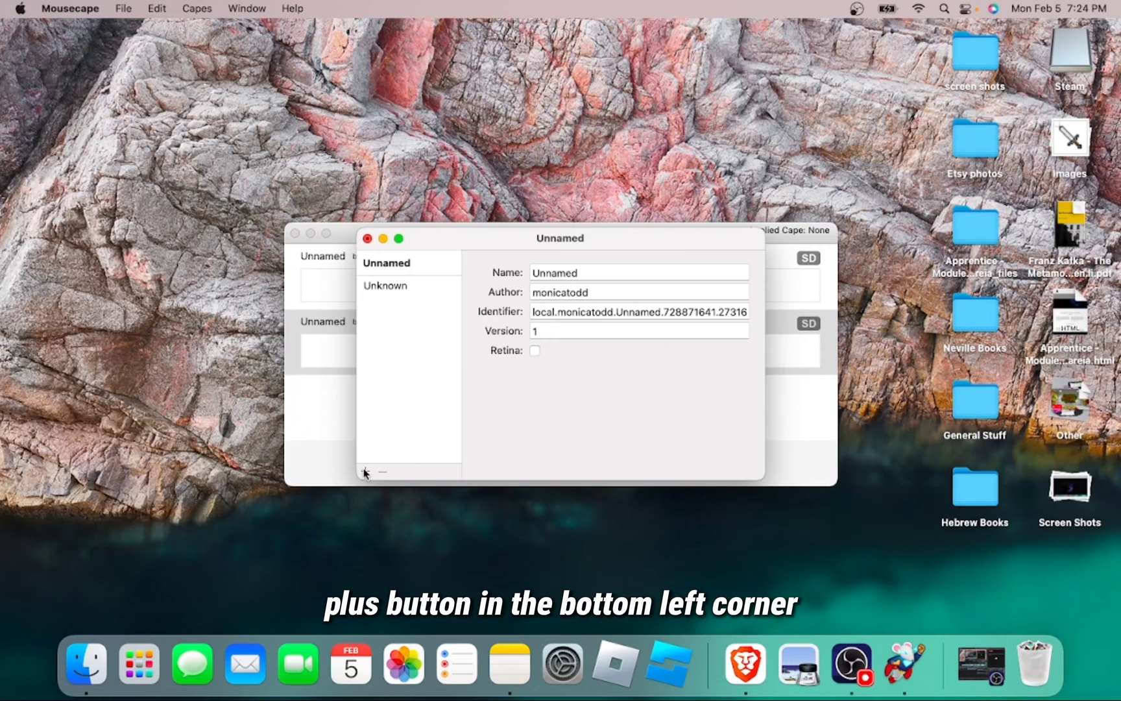
click(410, 285)
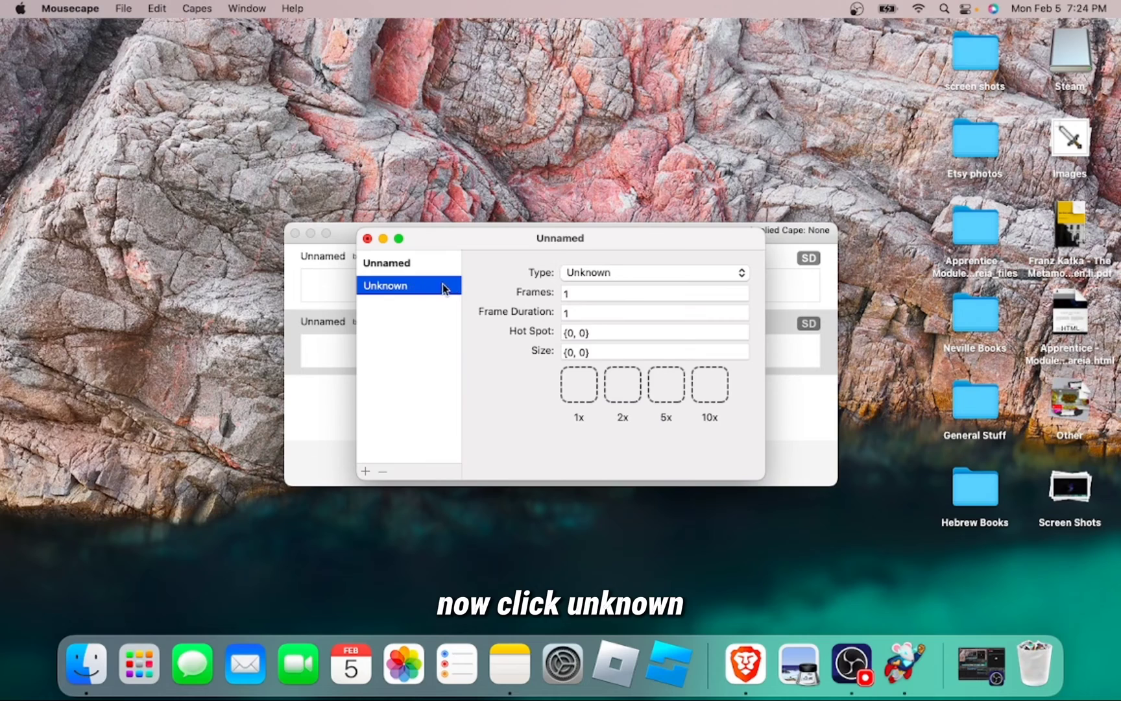
click(662, 274)
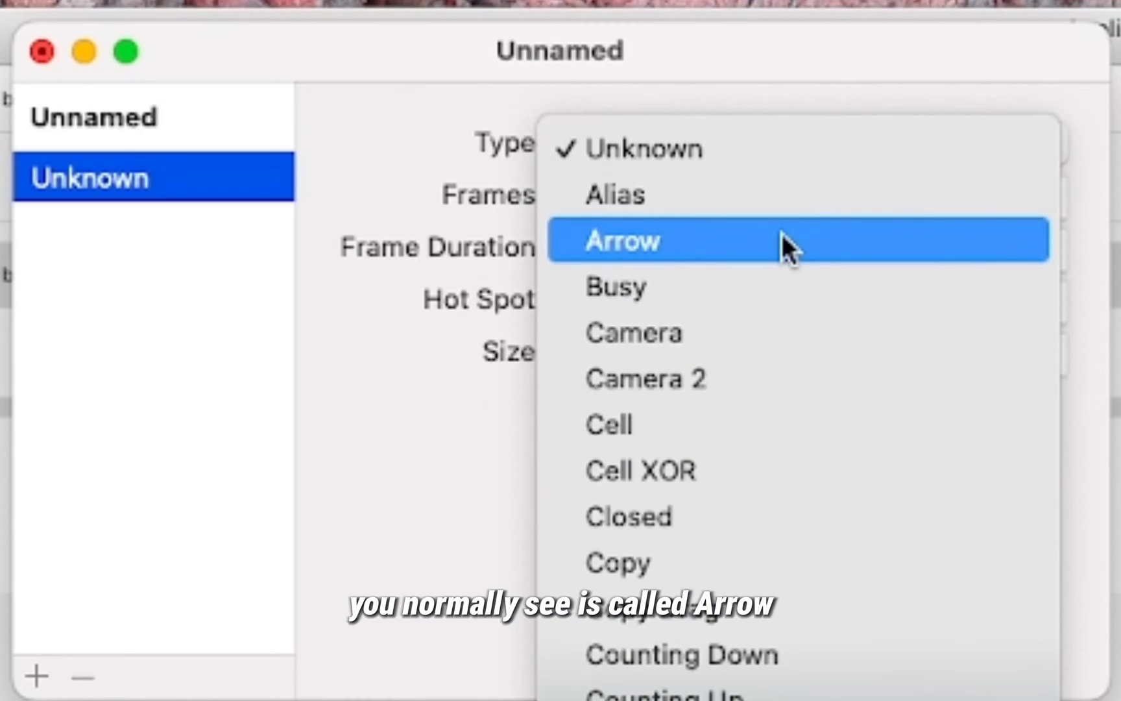
- Make the cursor an Arrow and load minecraft.png as its 1x image
click(782, 240)
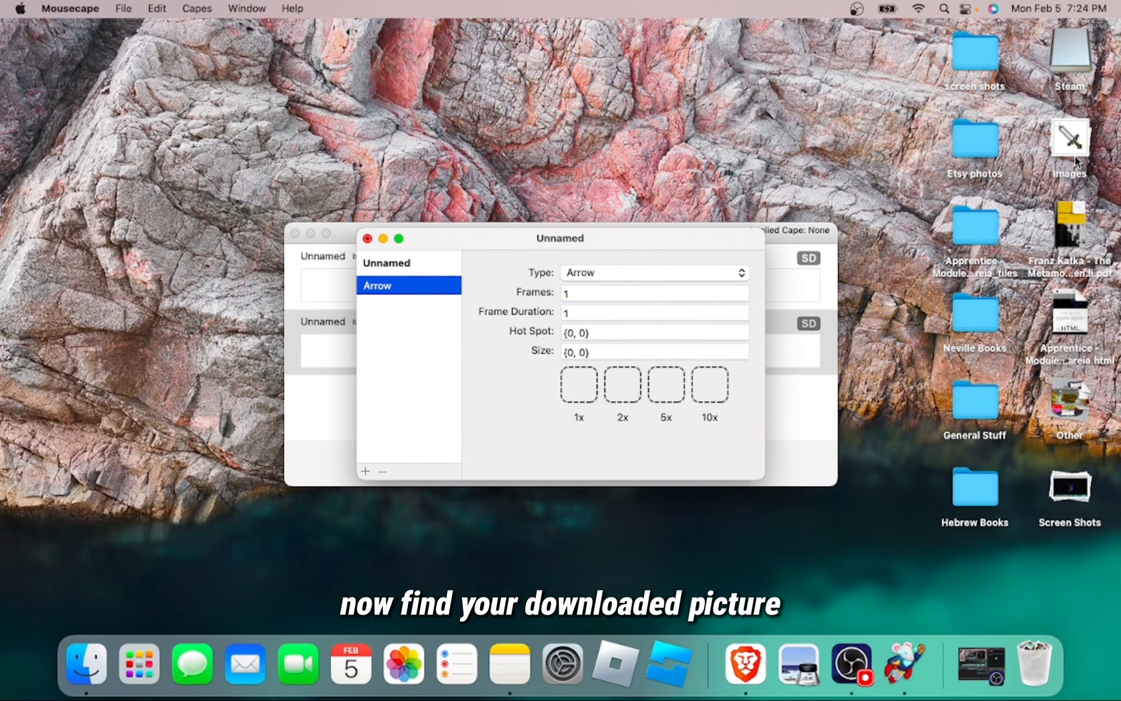
click(1075, 156)
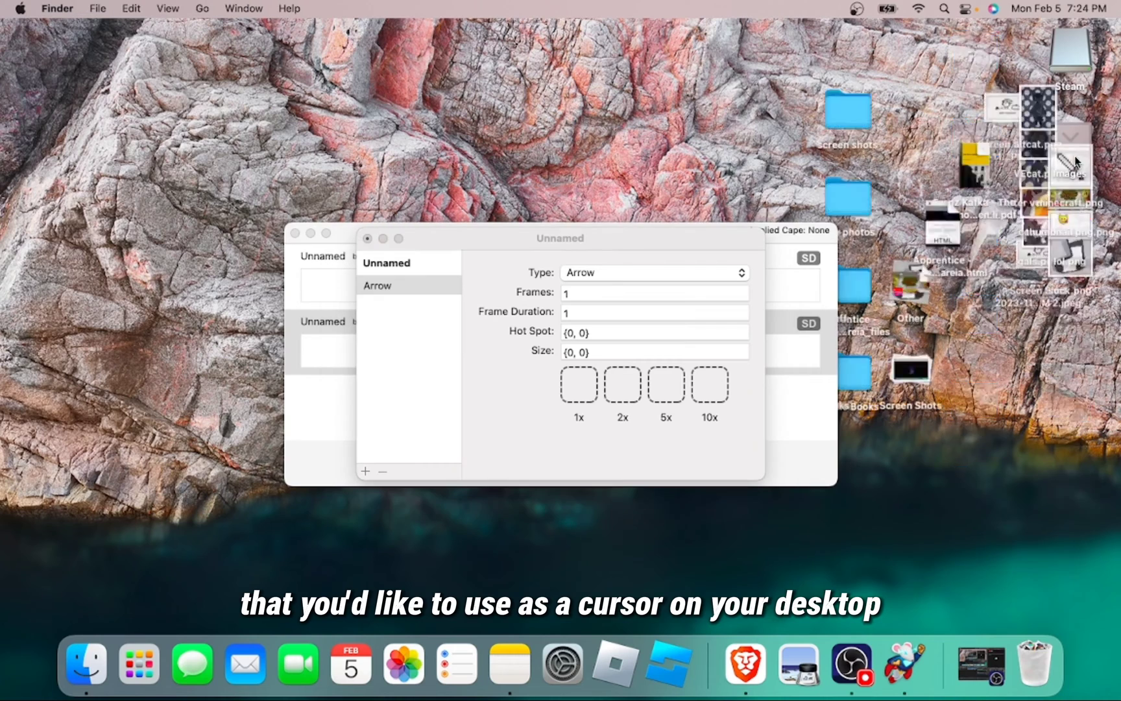
click(1057, 235)
drag(1057, 235, 578, 394)
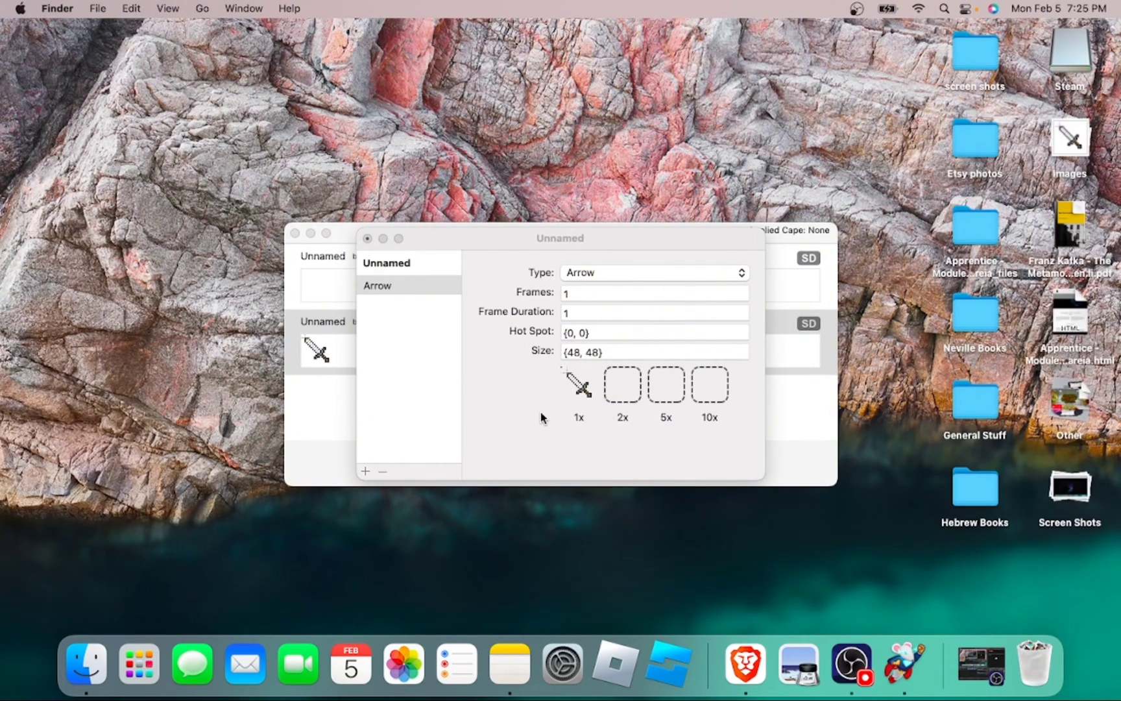
- Set the Arrow cursor's hot spot to {8, 8} and close the cape editor
click(573, 332)
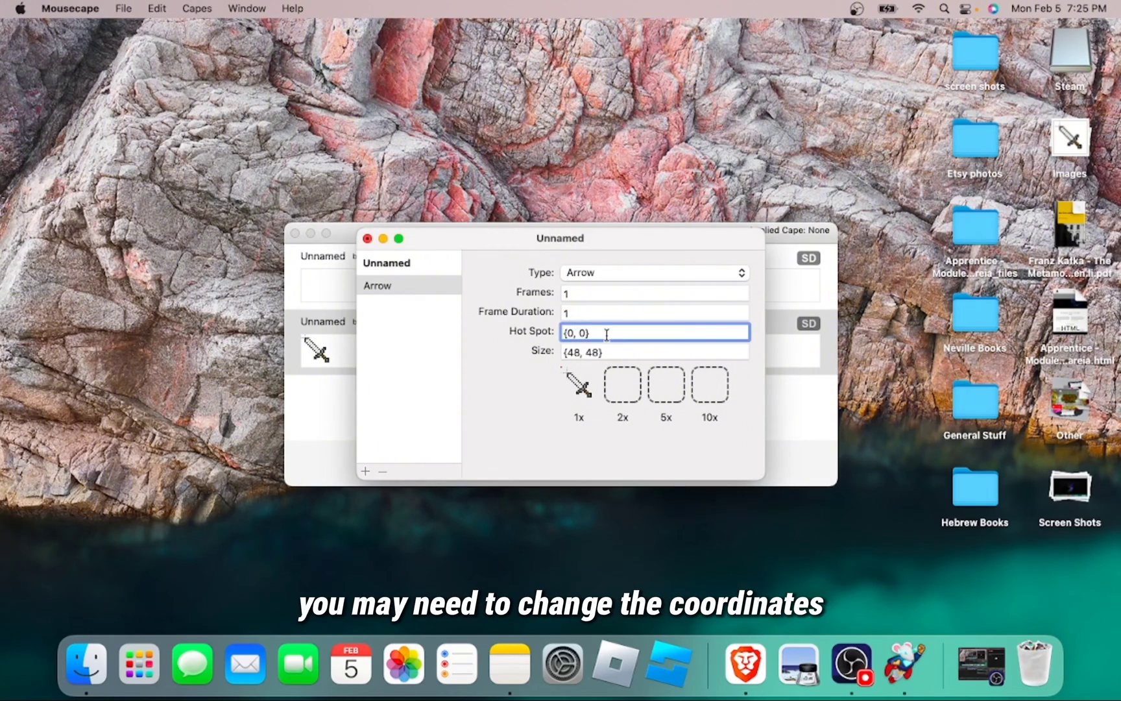
key(BackSpace)
text(8)
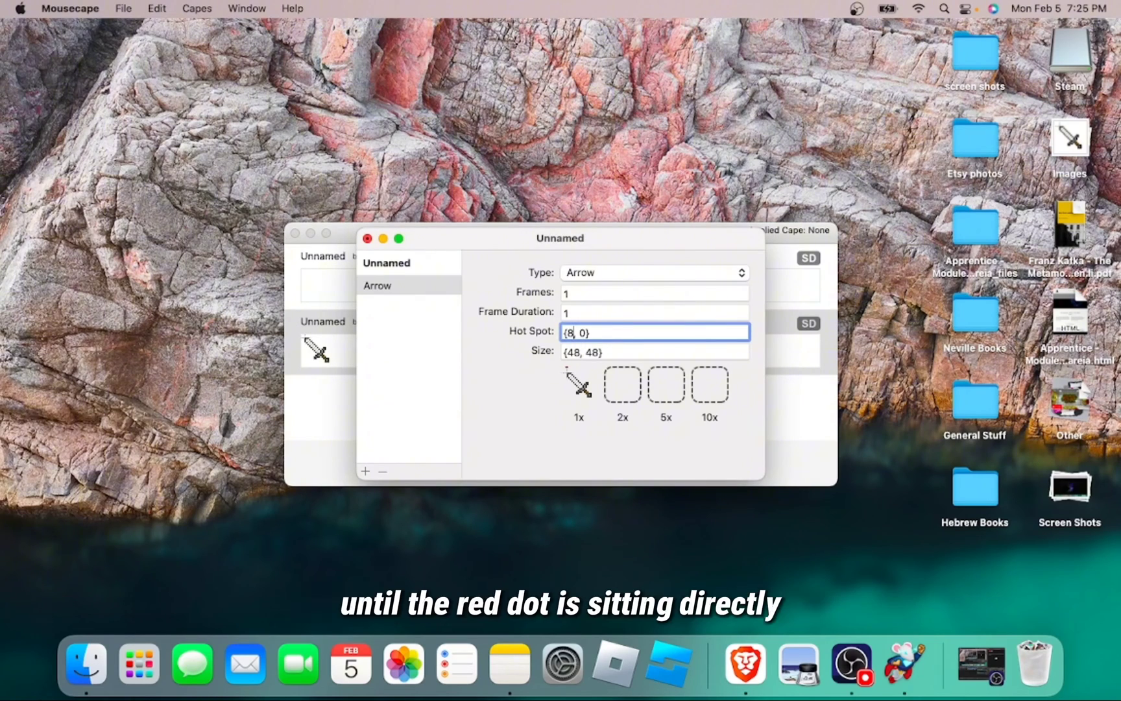
double_click(584, 332)
text(8)
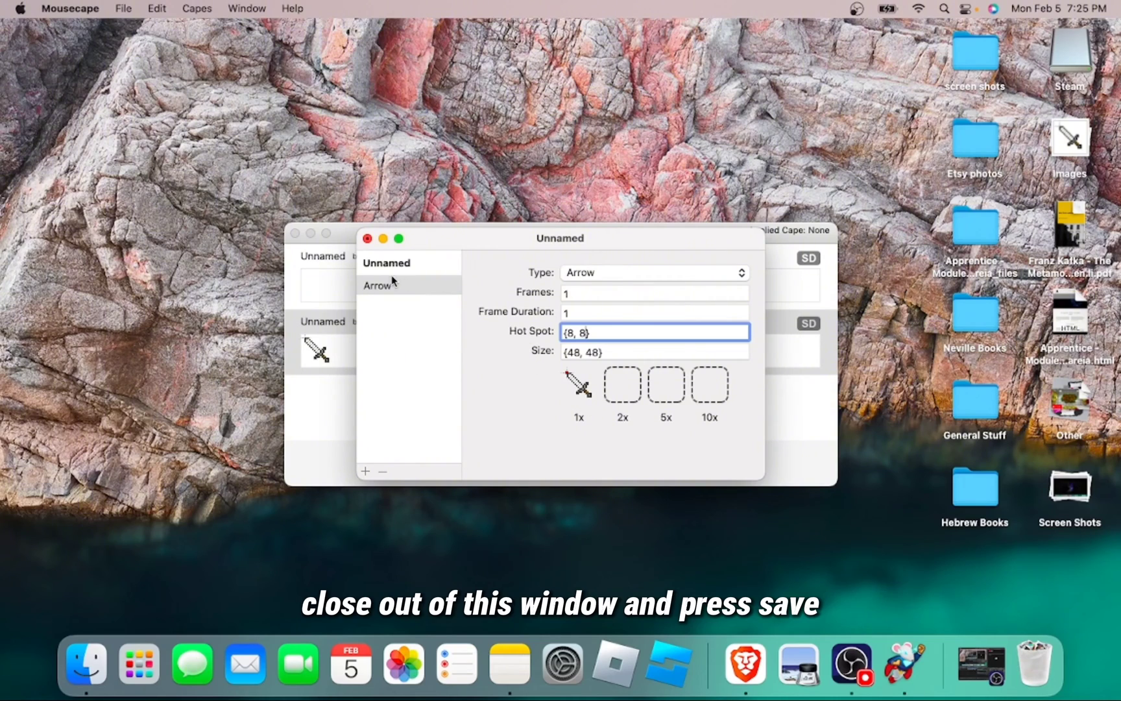
click(367, 238)
- Save the cape changes and apply the sword cape to the system pointer
click(567, 415)
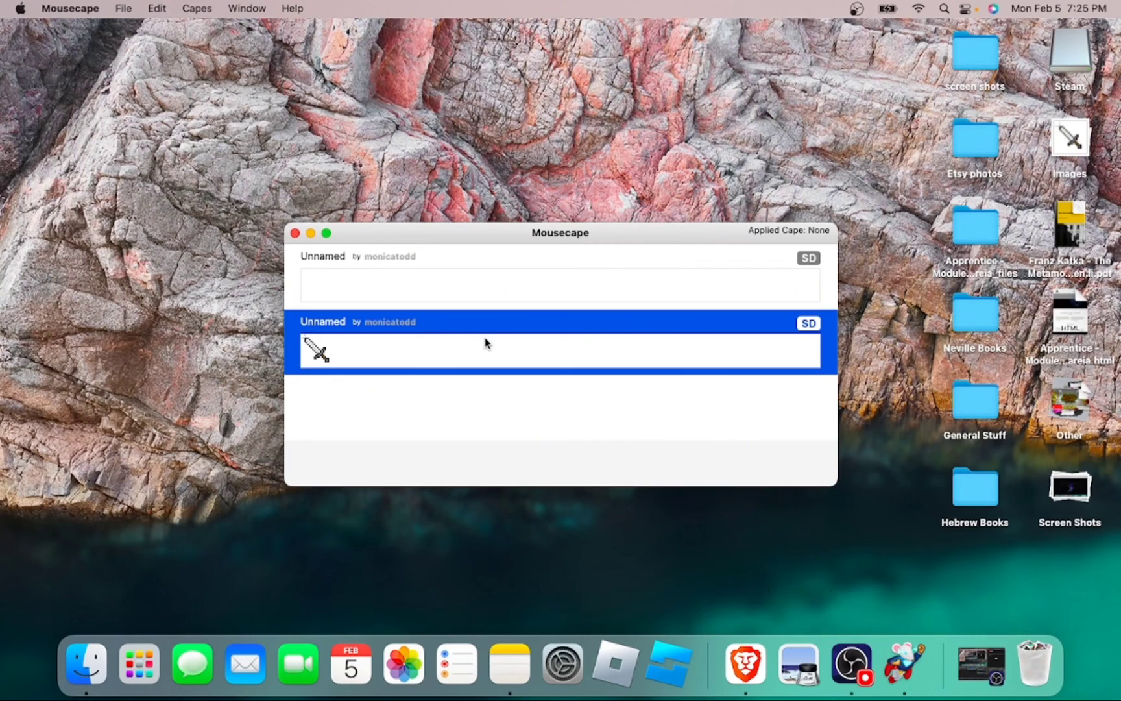
right_click(486, 343)
click(505, 349)
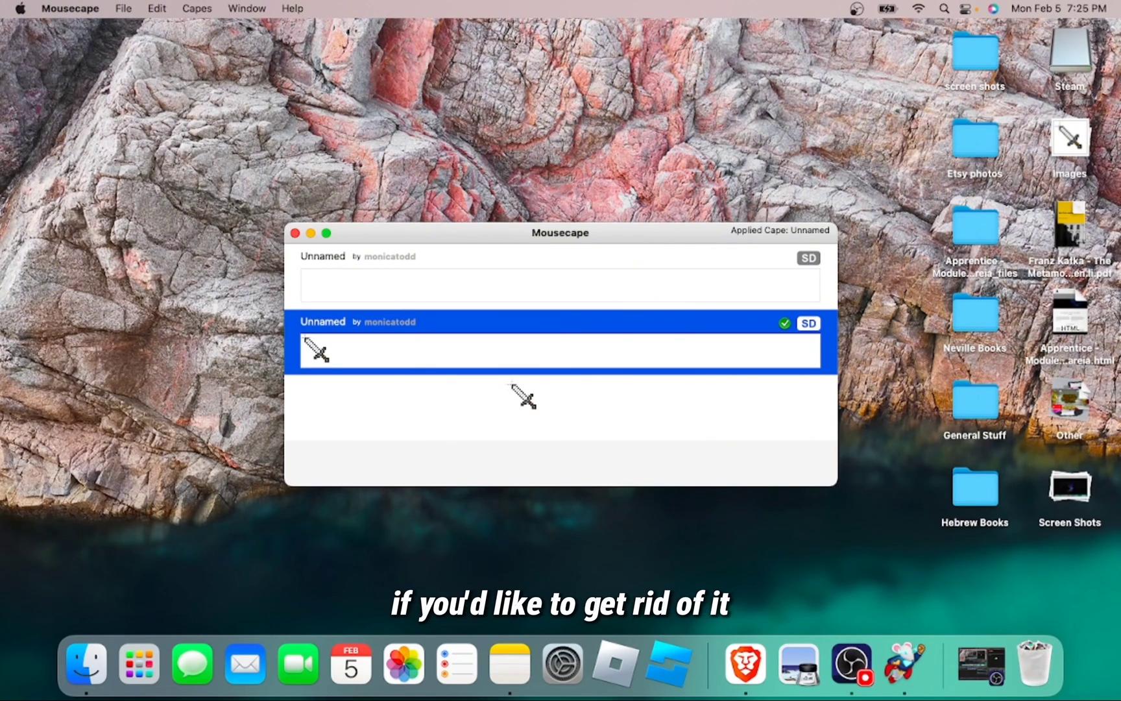
- Reset to the default pointer with Cmd+R and remove the empty Unnamed cape
key(super+r)
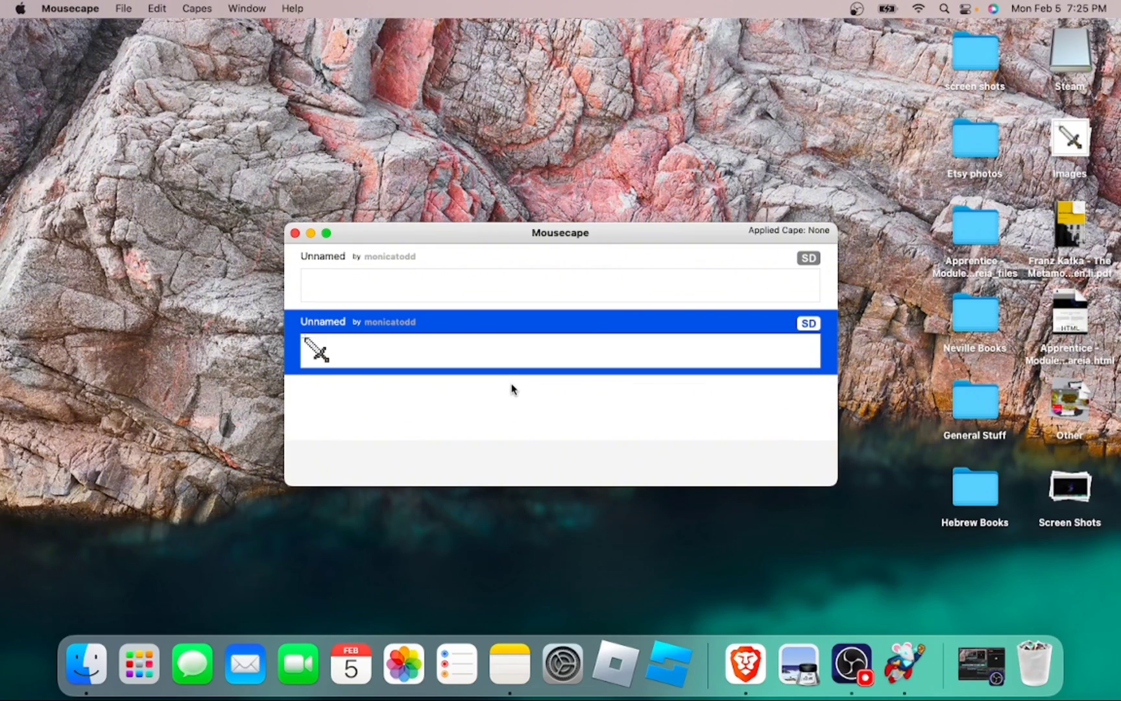
click(468, 275)
right_click(470, 271)
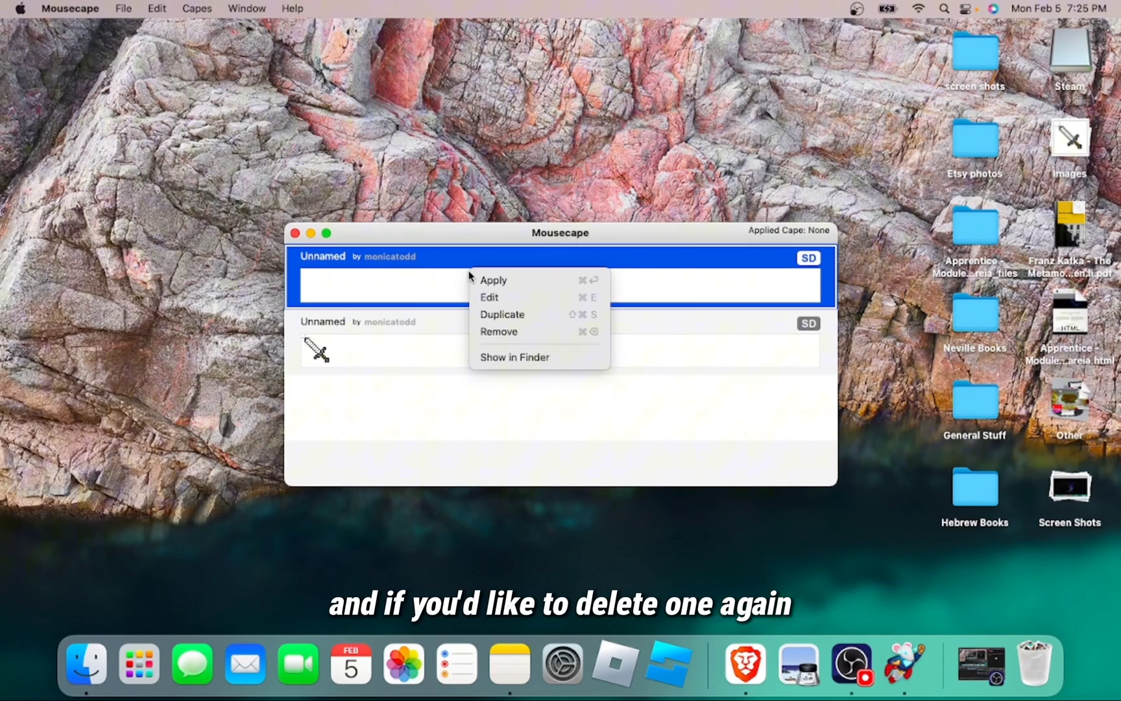
click(516, 330)
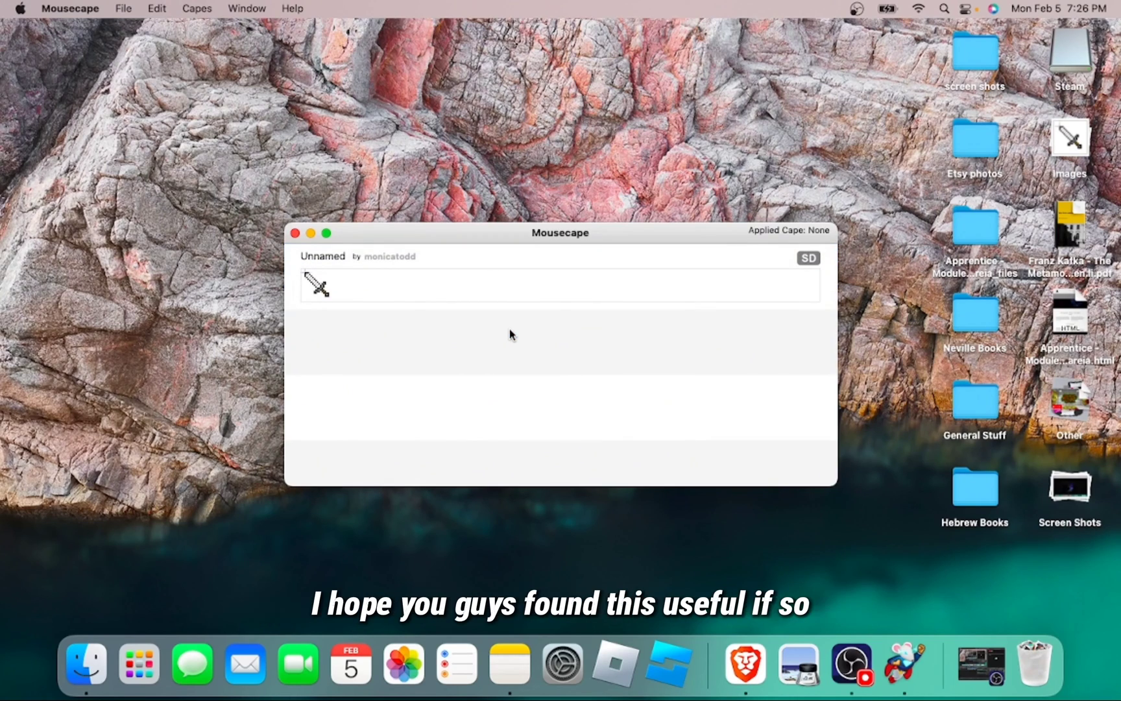